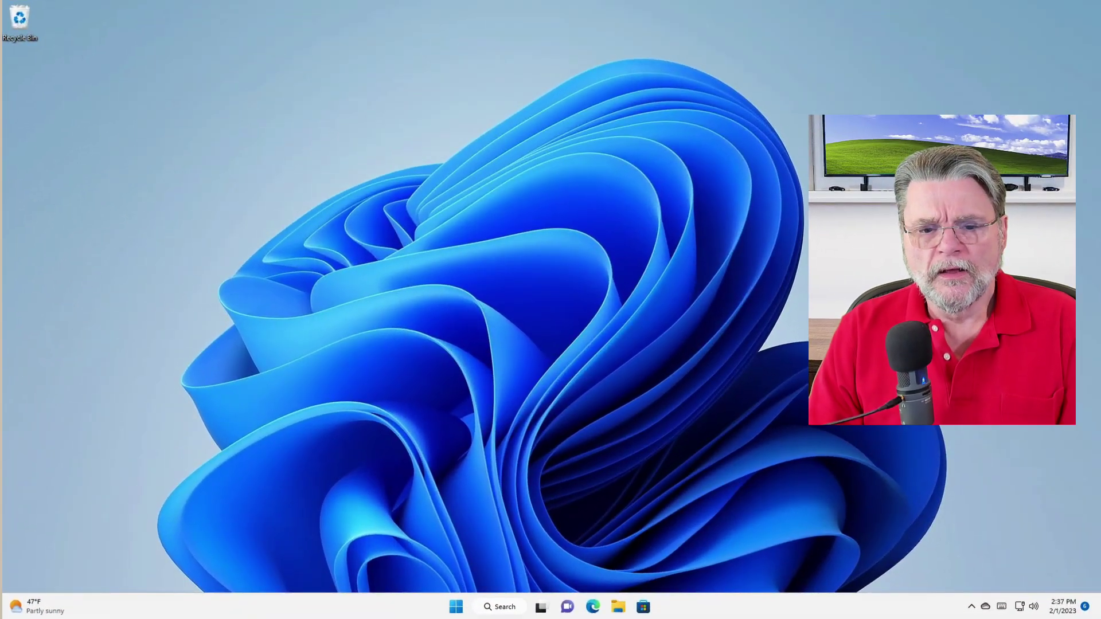
# End the explorer.exe process from Task Manager's Details list and confirm
pyautogui.rightClick(457, 607)
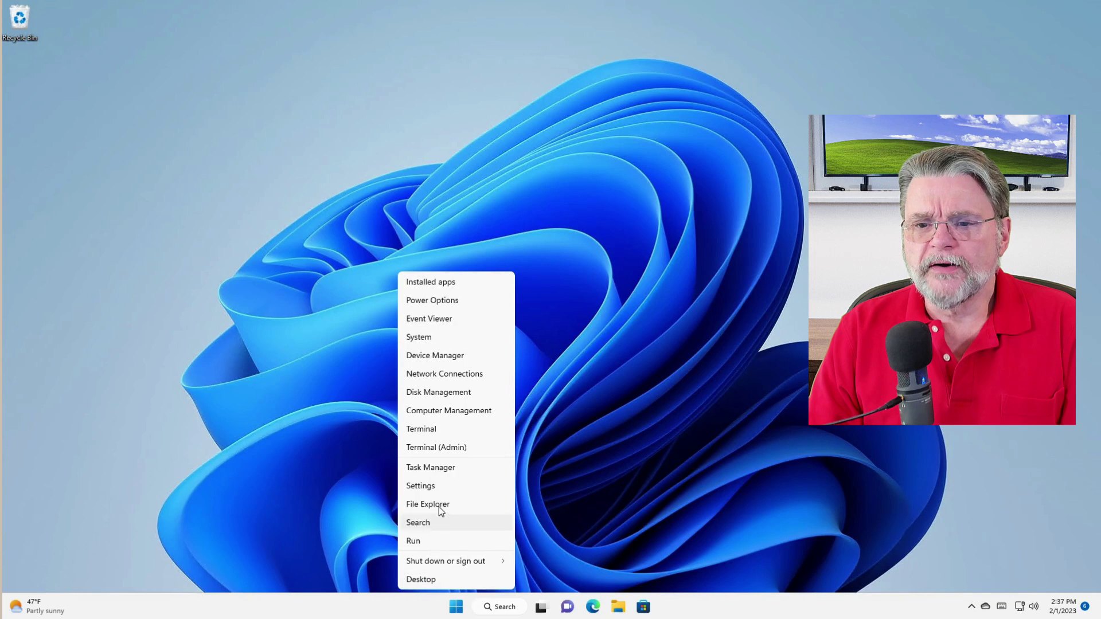
pyautogui.click(439, 471)
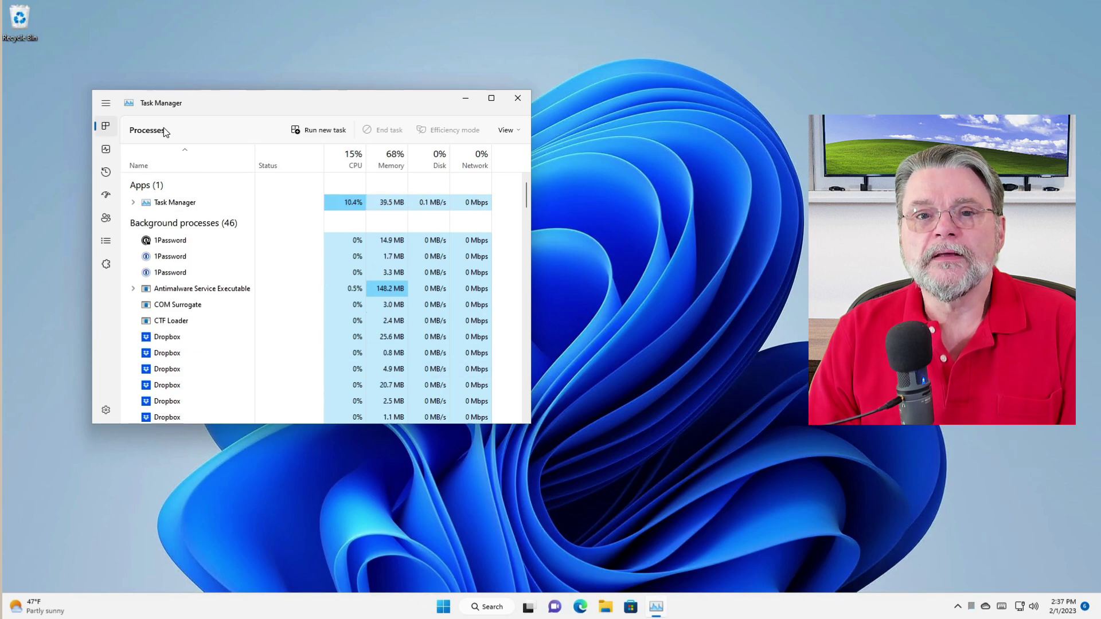
pyautogui.click(106, 242)
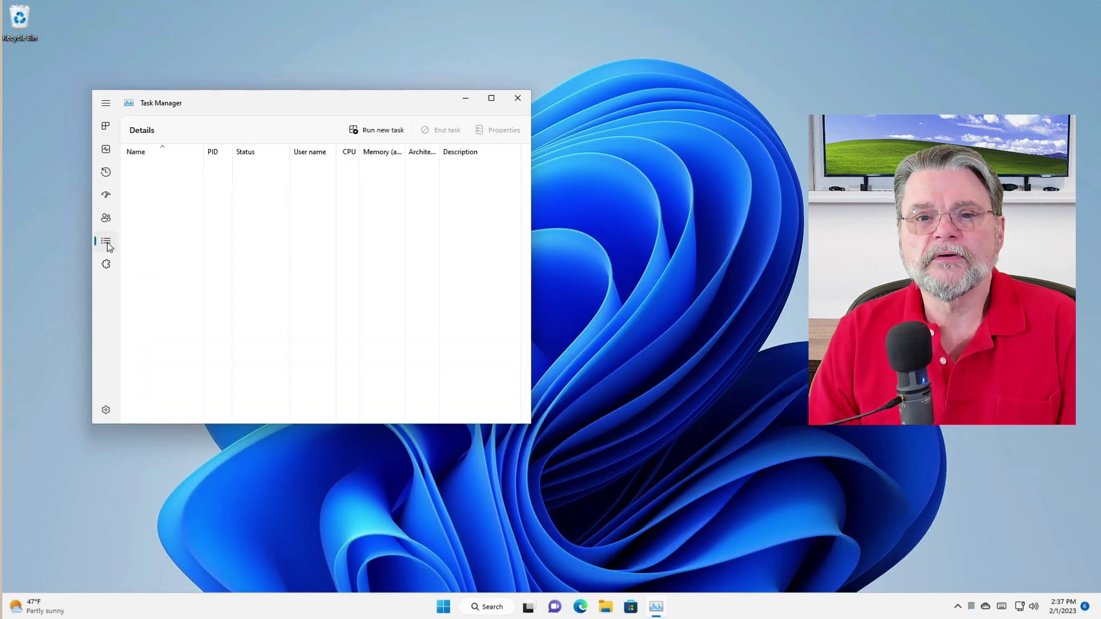
pyautogui.scroll(-3, 178, 278)
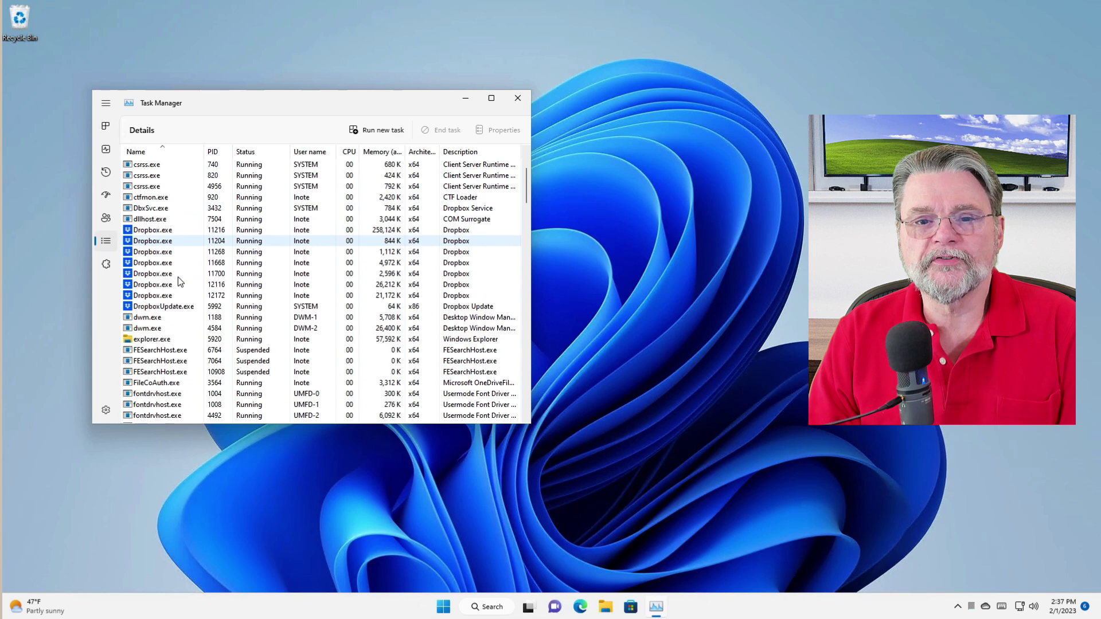
pyautogui.click(173, 338)
pyautogui.rightClick(174, 338)
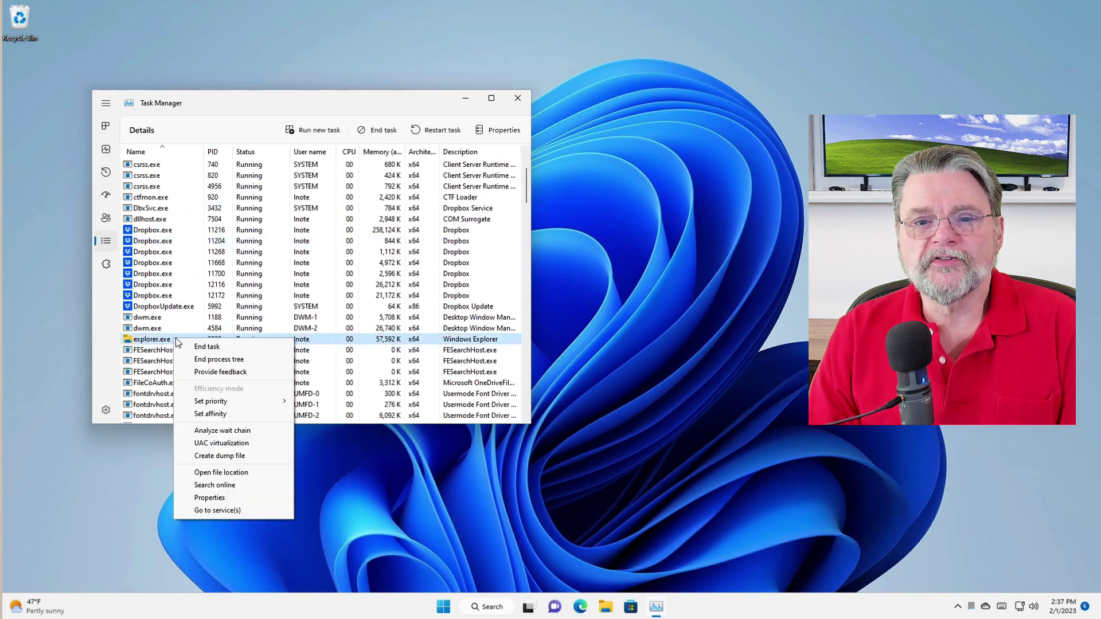
pyautogui.click(233, 348)
pyautogui.click(567, 319)
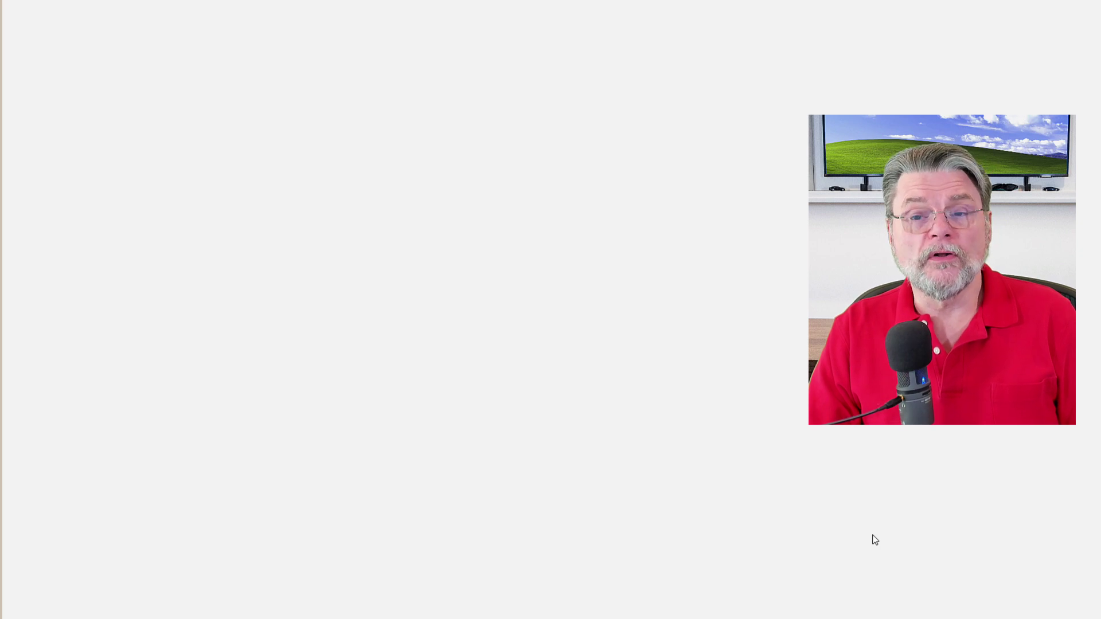
# Open Task Manager from the Ctrl+Alt+Del screen and run a new 'explorer' task
pyautogui.hotkey('ctrl', 'alt', 'Delete')
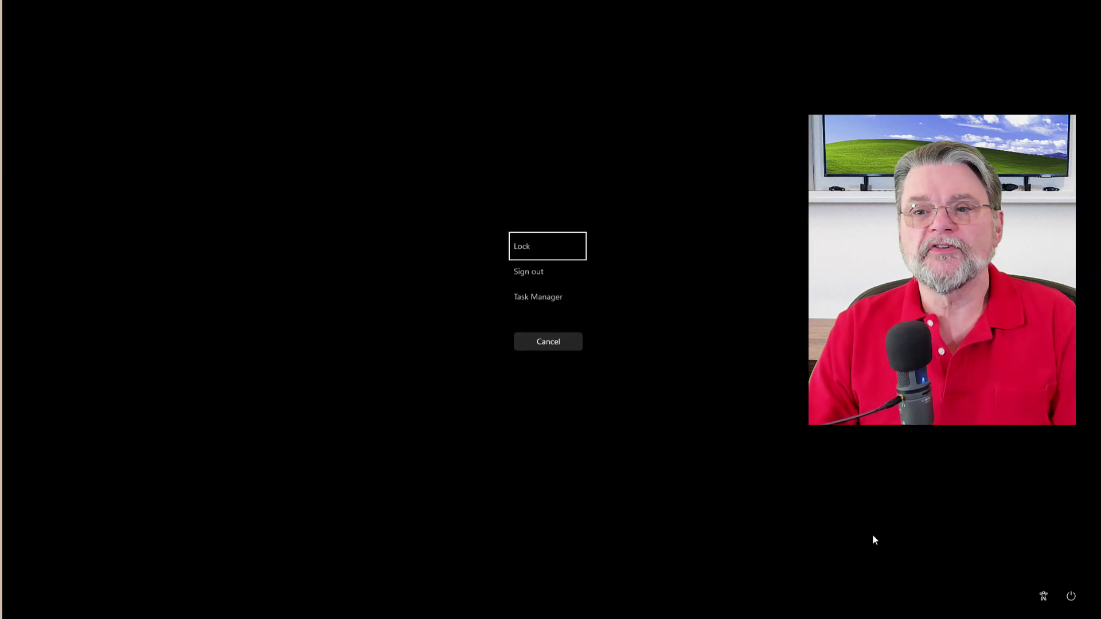
pyautogui.click(551, 300)
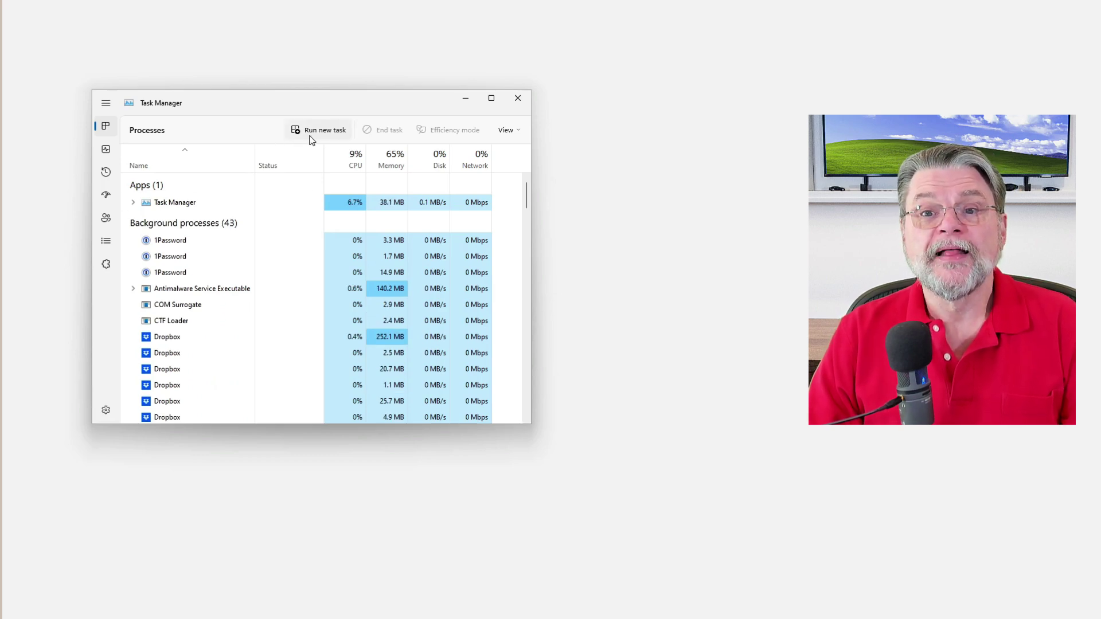
pyautogui.click(331, 135)
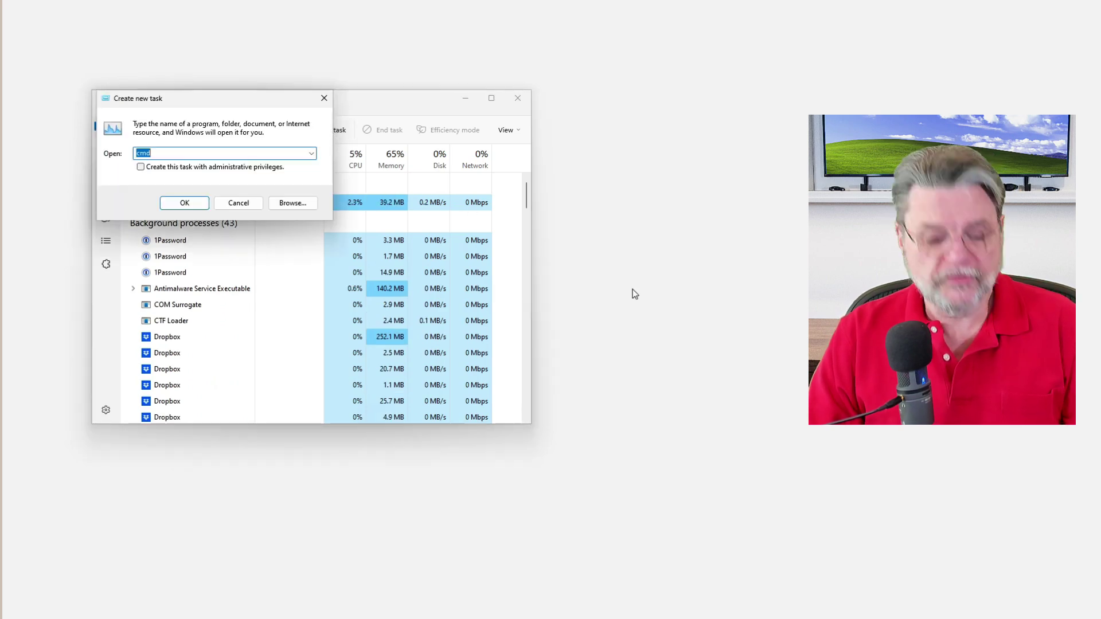
pyautogui.write('explorer')
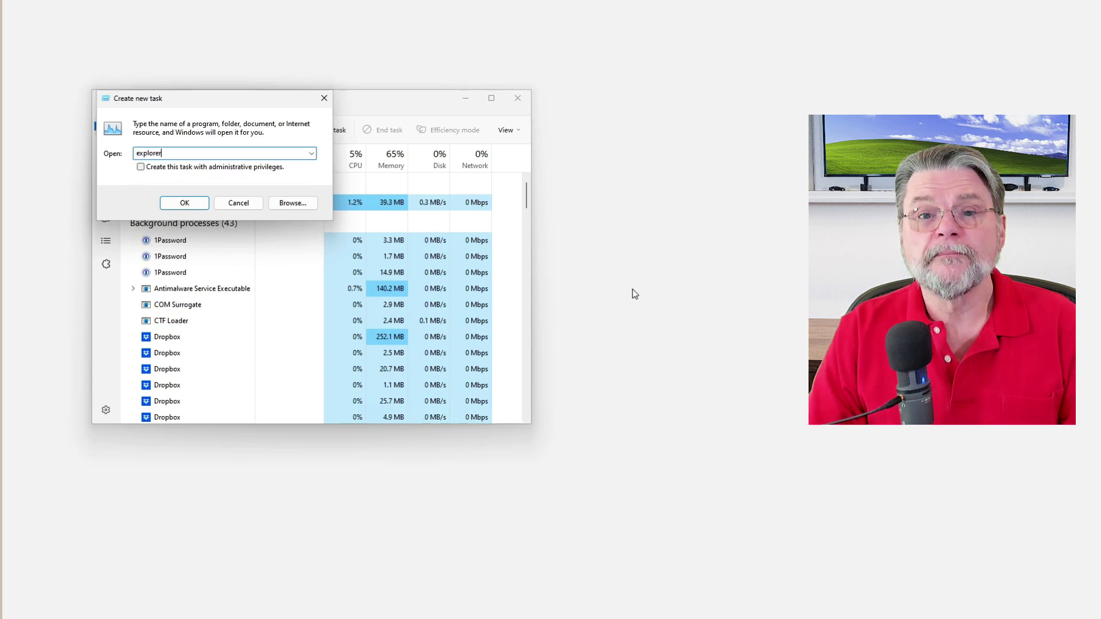
pyautogui.press('Return')
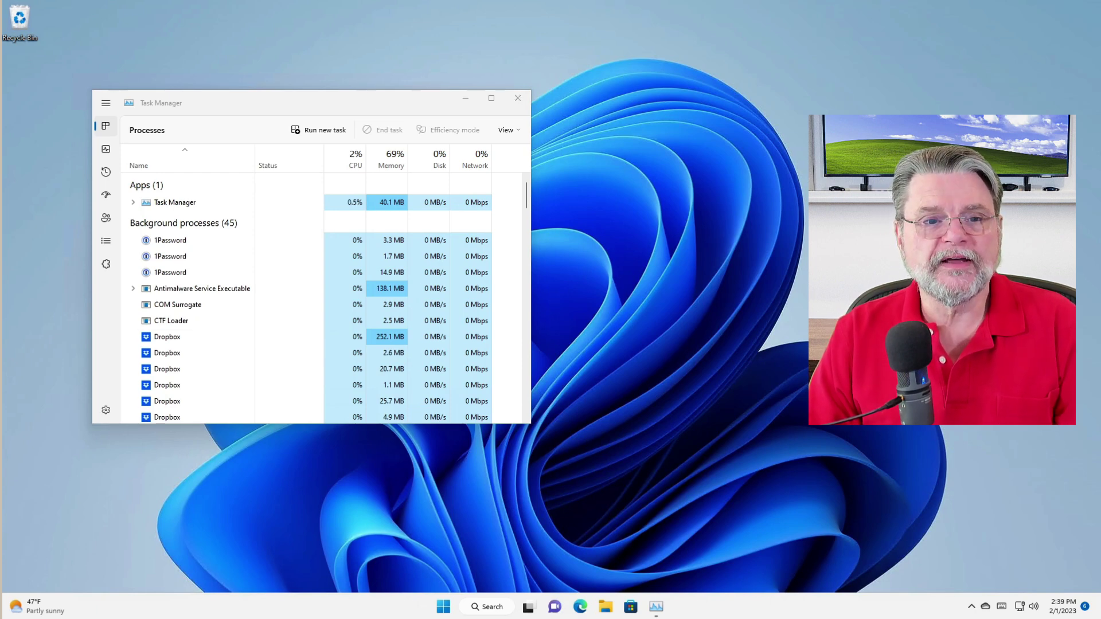
# Close the Task Manager window
pyautogui.click(518, 100)
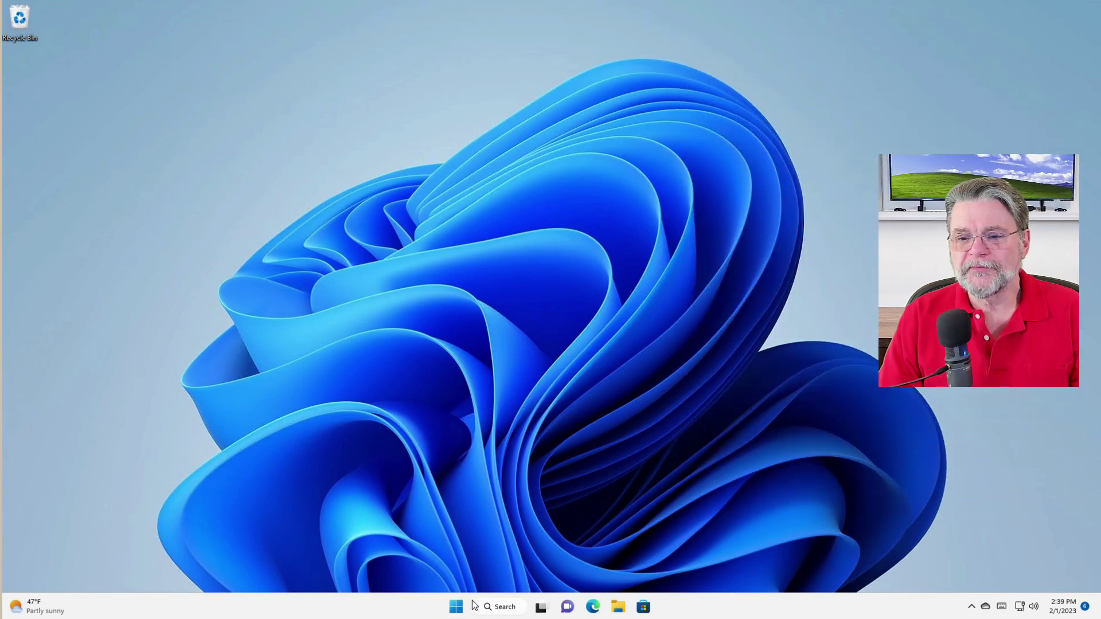
# Search Windows for 'shellexview' and open the Bing web results
pyautogui.click(496, 607)
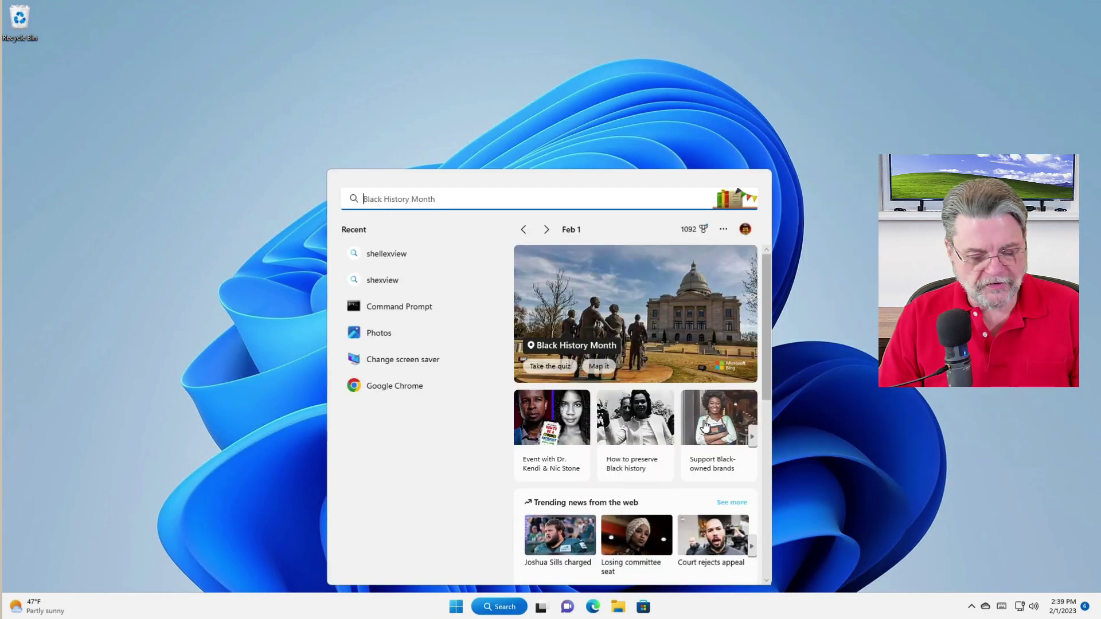
pyautogui.write('shellexview')
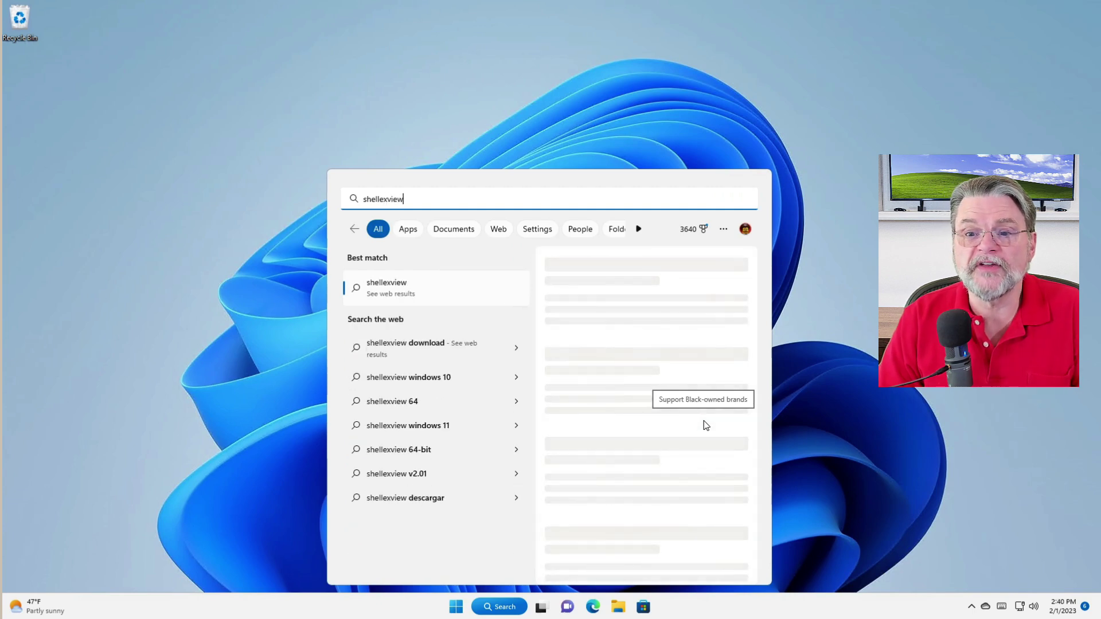
pyautogui.press('Return')
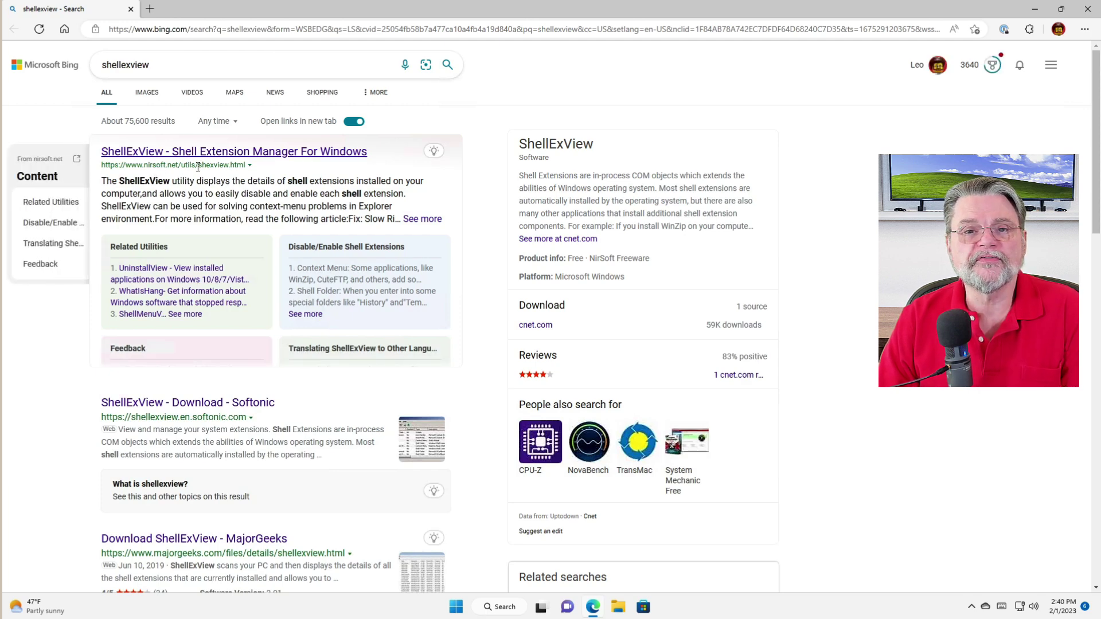
# Open the nirsoft.net ShellExView result page
pyautogui.click(230, 153)
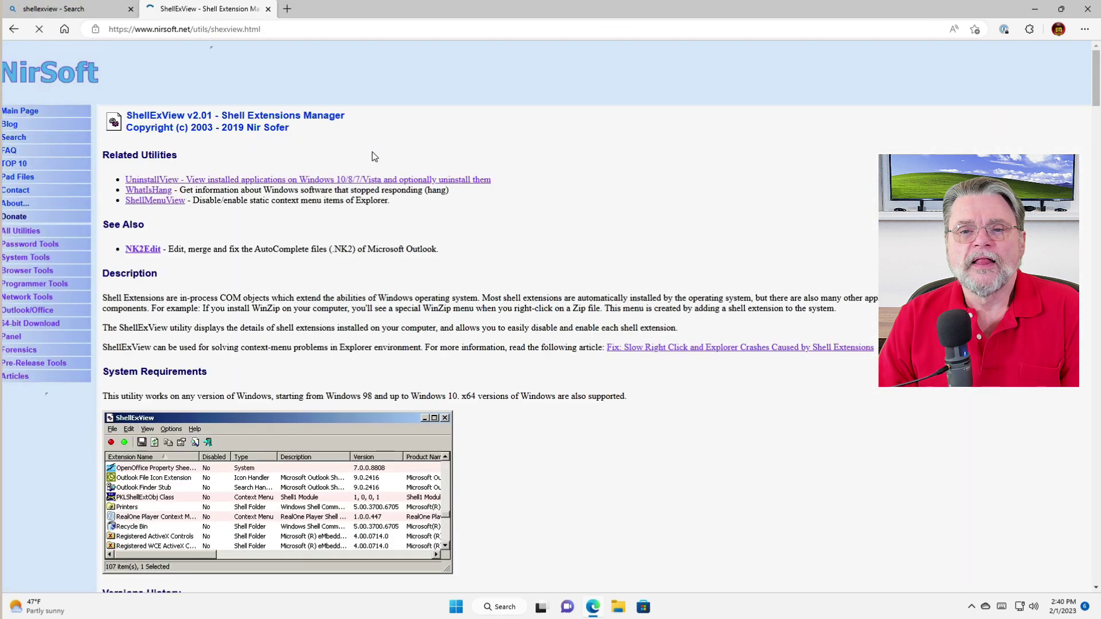
pyautogui.scroll(-8, 273, 281)
pyautogui.scroll(-8, 276, 281)
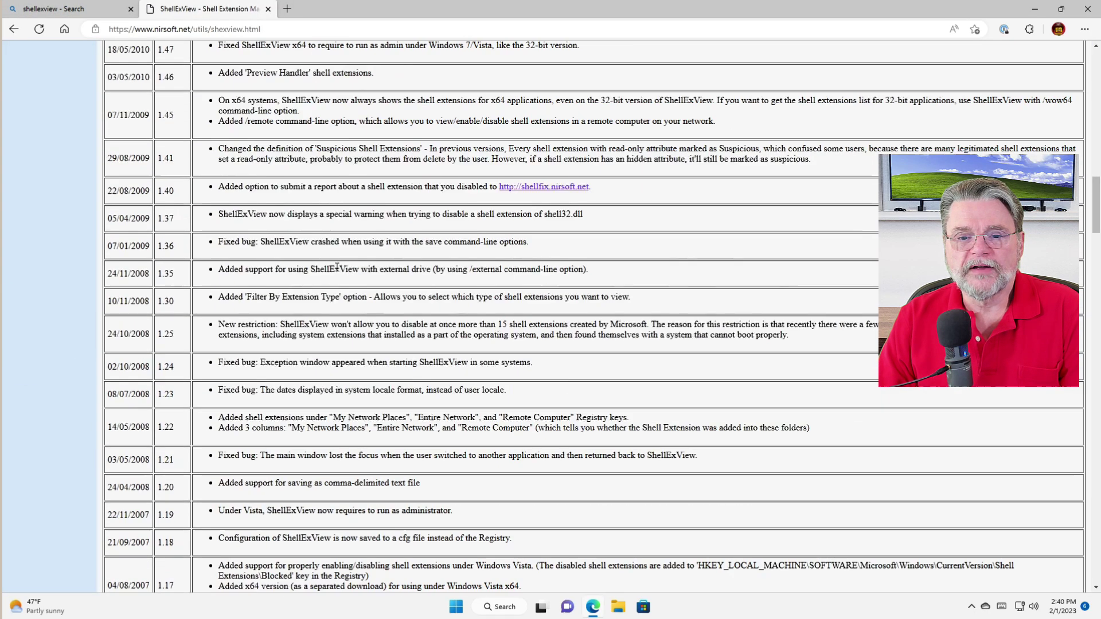
pyautogui.scroll(-8, 284, 283)
pyautogui.scroll(-8, 293, 283)
pyautogui.scroll(-5, 293, 283)
pyautogui.scroll(-5, 290, 283)
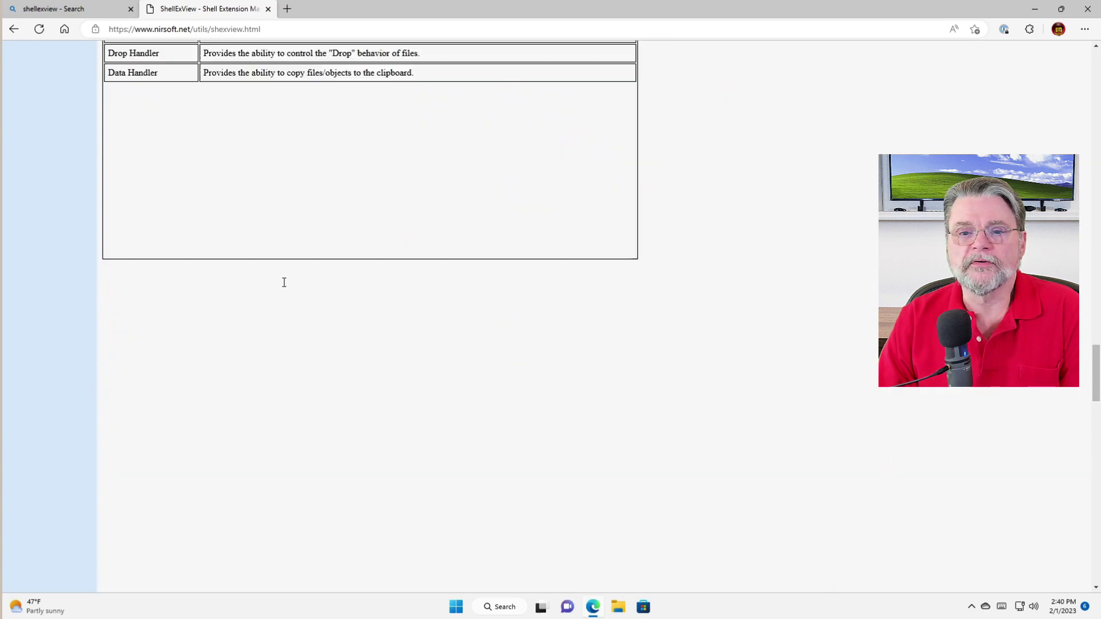
pyautogui.scroll(6, 284, 282)
pyautogui.scroll(-4, 285, 282)
pyautogui.scroll(-6, 283, 282)
pyautogui.scroll(-6, 283, 282)
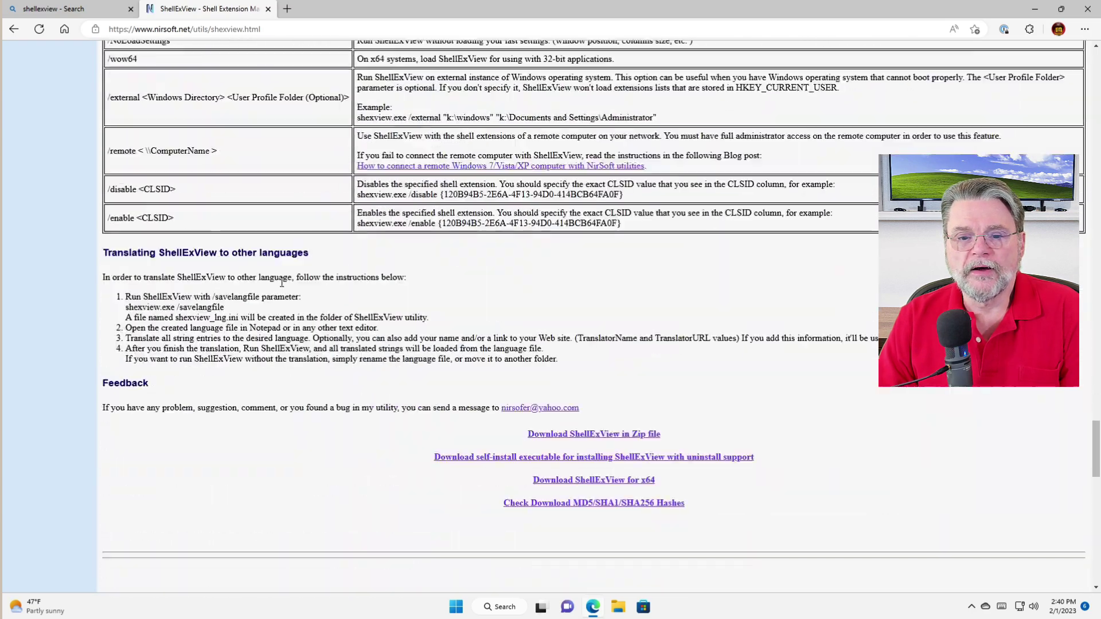
pyautogui.scroll(-3, 279, 283)
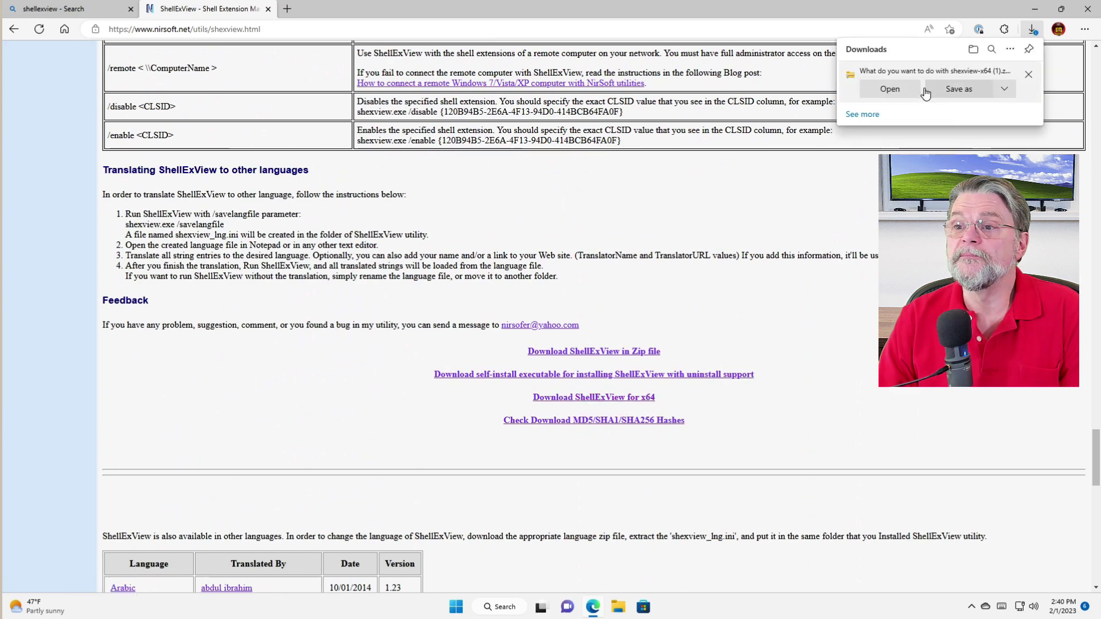
# Copy shexview.chm and shexview.exe out of the downloaded ShellExView zip
pyautogui.click(890, 90)
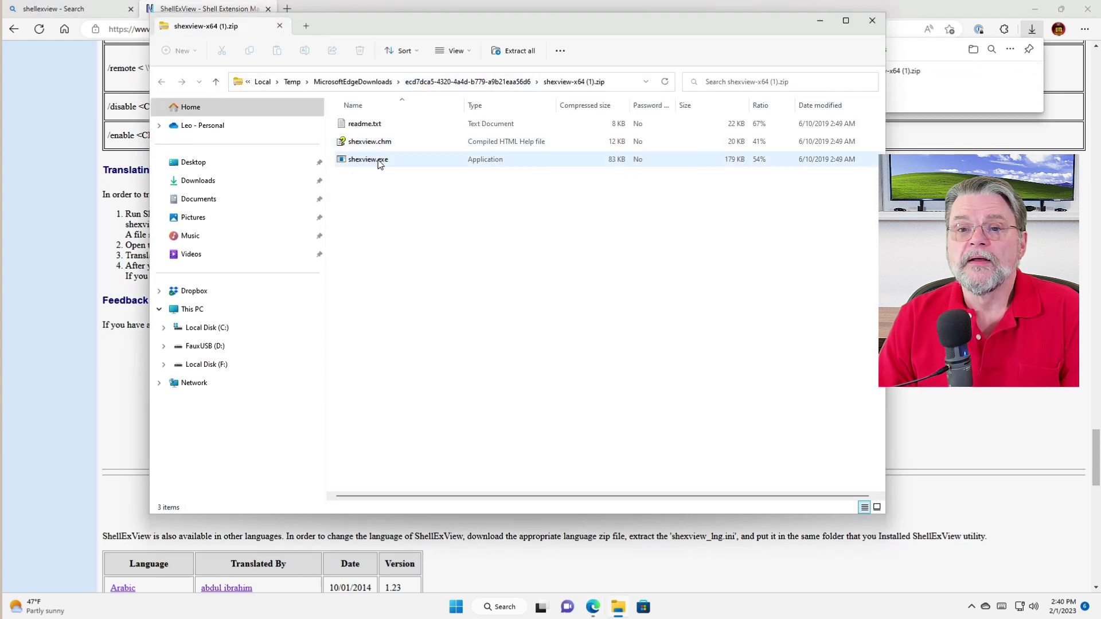
pyautogui.click(370, 141)
pyautogui.keyDown('ctrl'); pyautogui.click(368, 160); pyautogui.keyUp('ctrl')
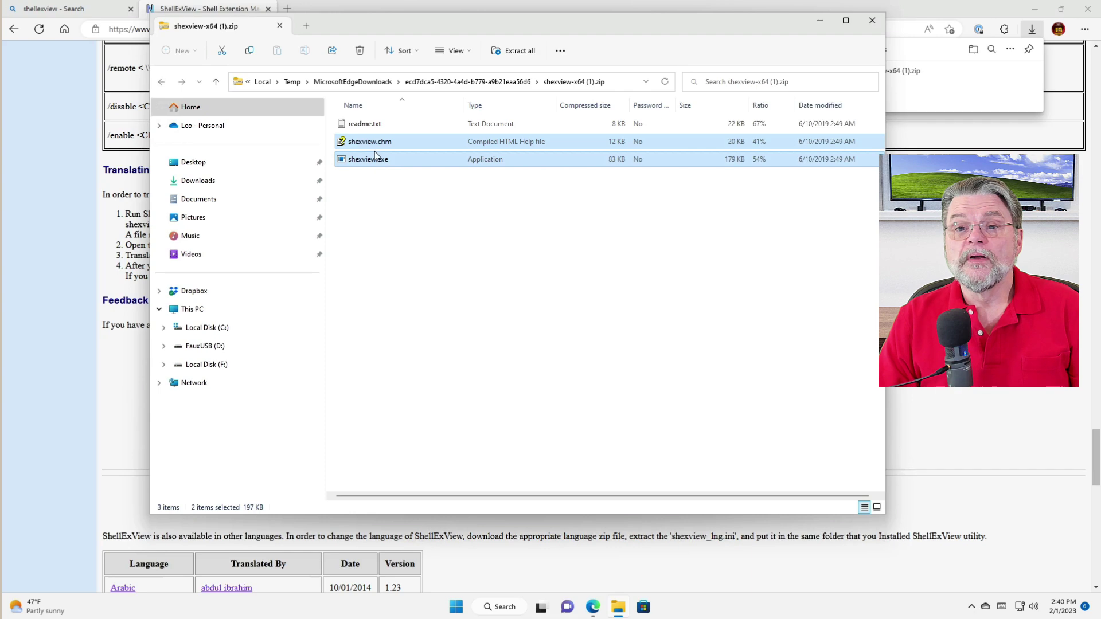
pyautogui.rightClick(379, 171)
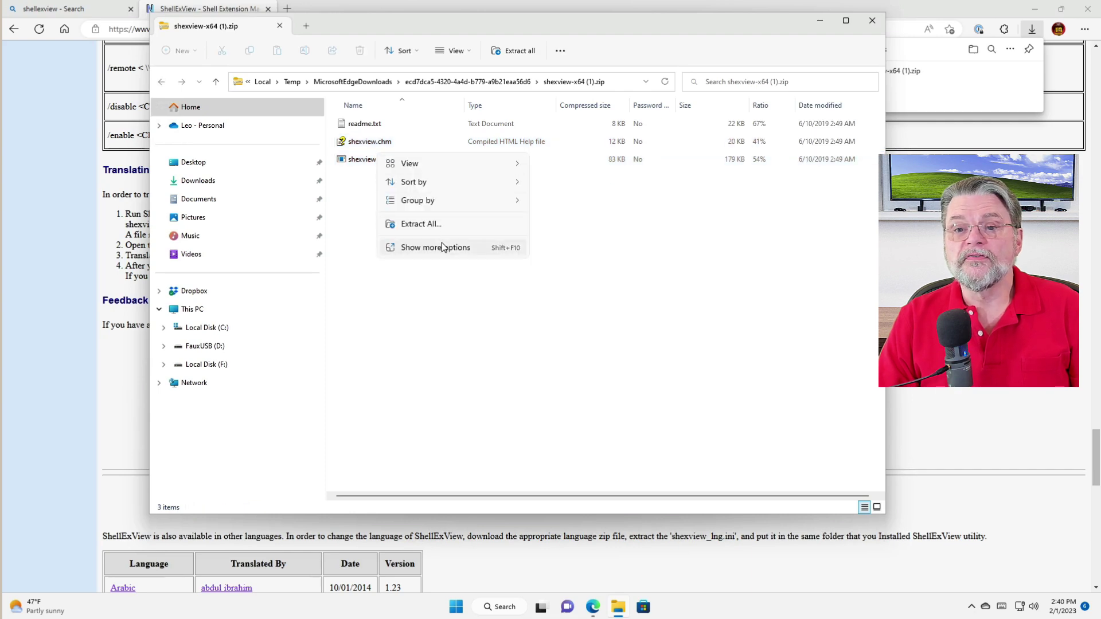
pyautogui.rightClick(433, 181)
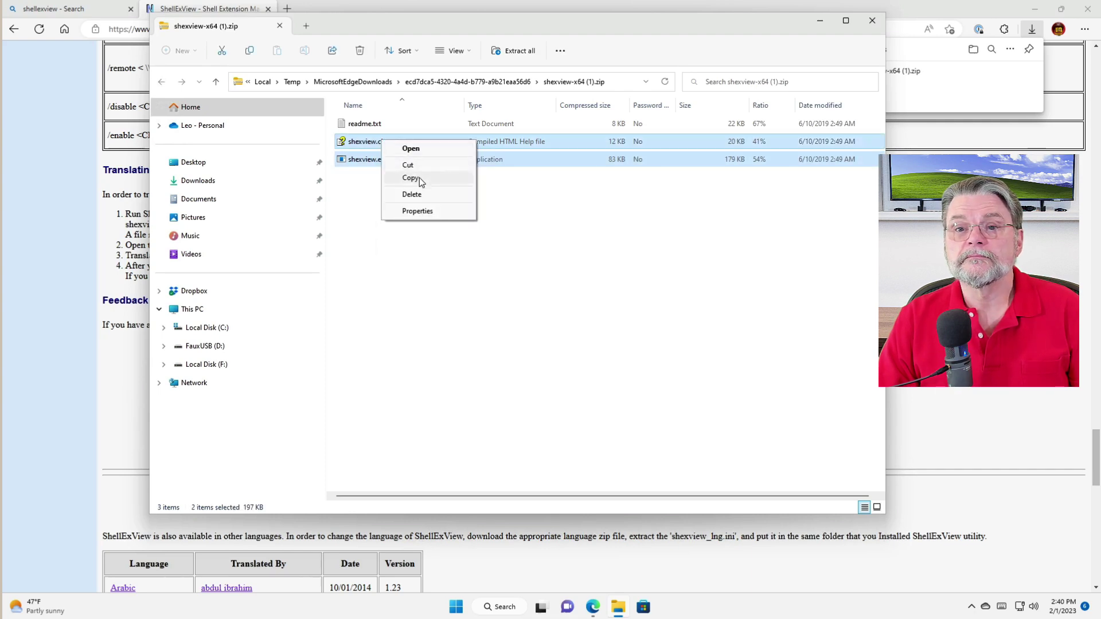
pyautogui.click(419, 178)
# Paste the two ShellExView files into the t folder on C:
pyautogui.click(206, 328)
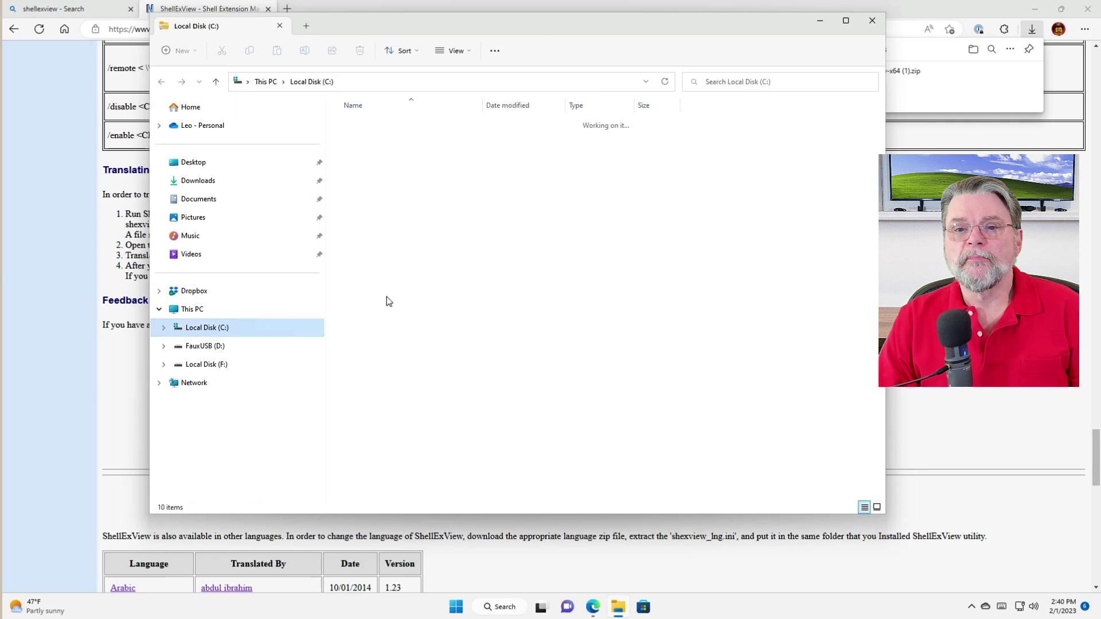
pyautogui.doubleClick(353, 194)
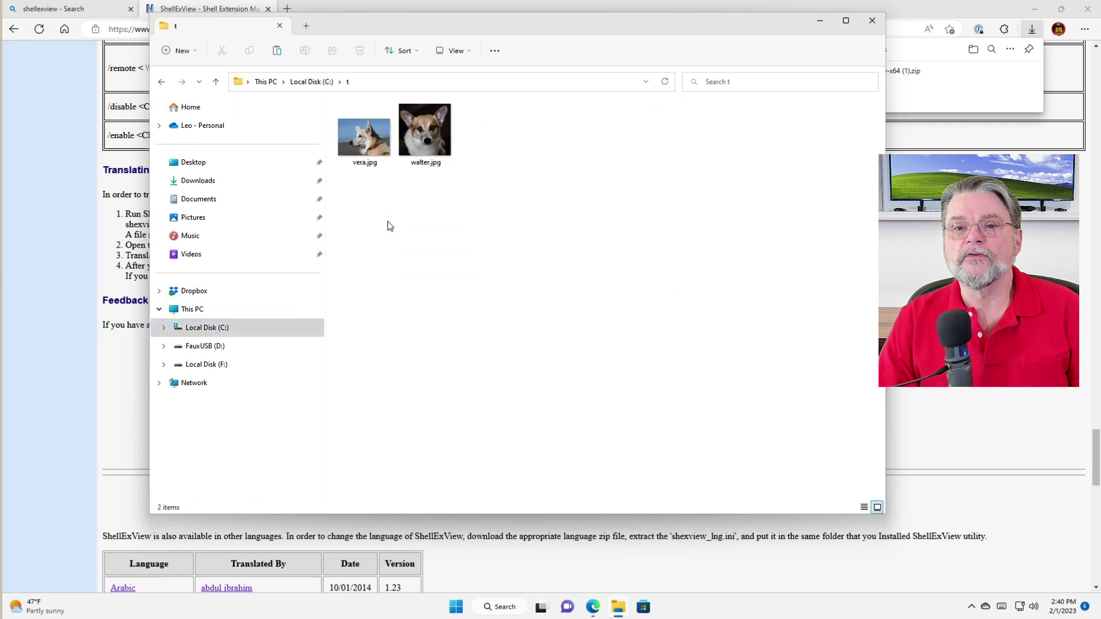
pyautogui.rightClick(425, 206)
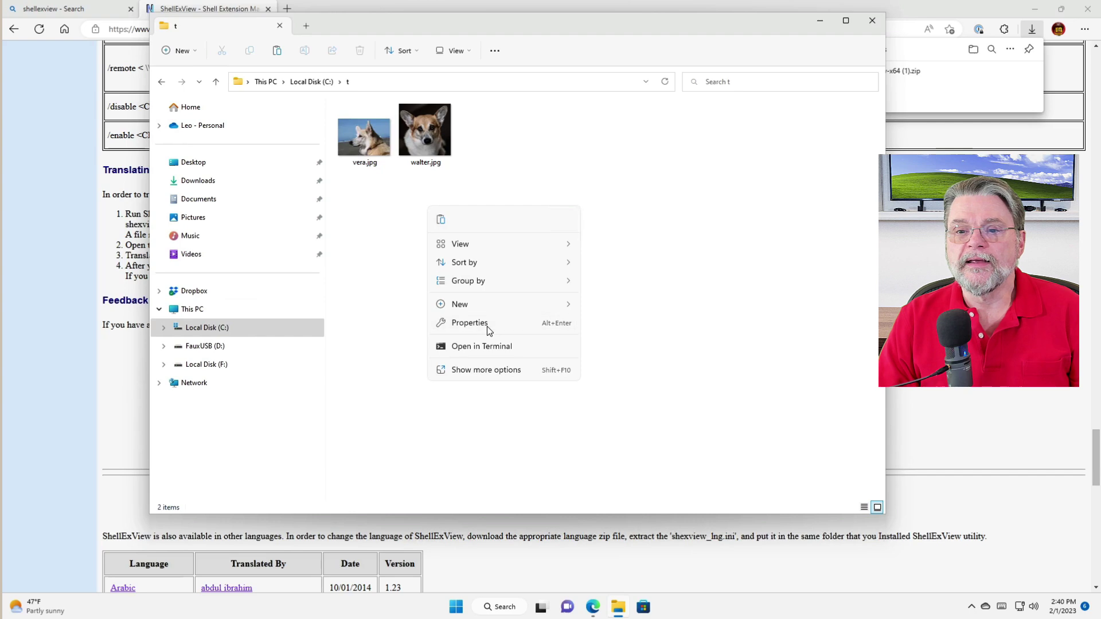
pyautogui.click(441, 220)
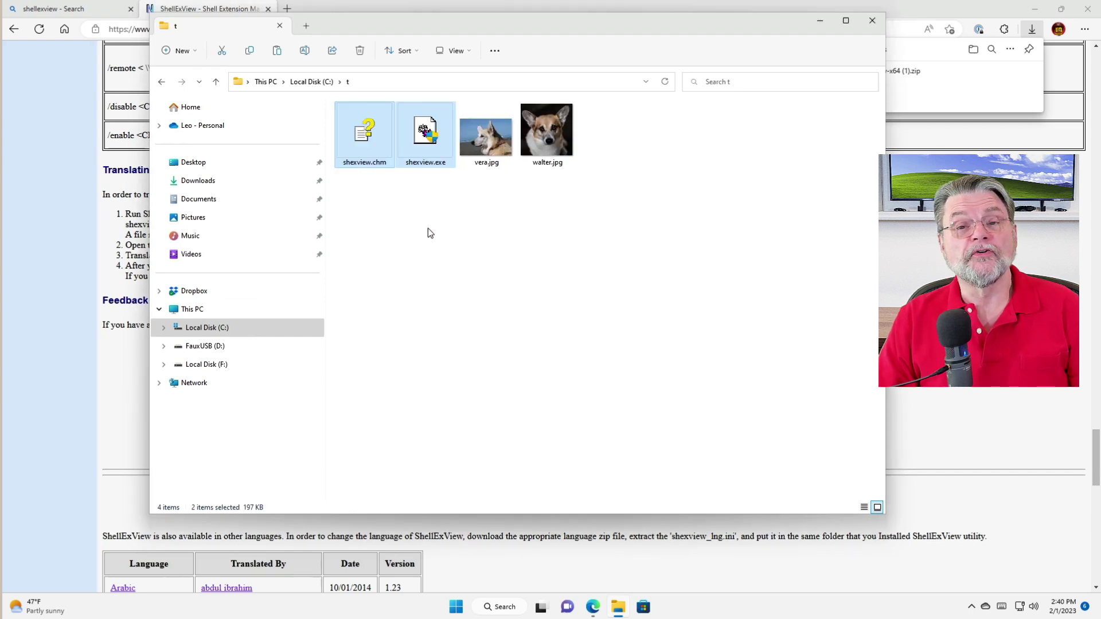
# Launch shexview.exe with admin approval, then close File Explorer and Edge
pyautogui.doubleClick(429, 138)
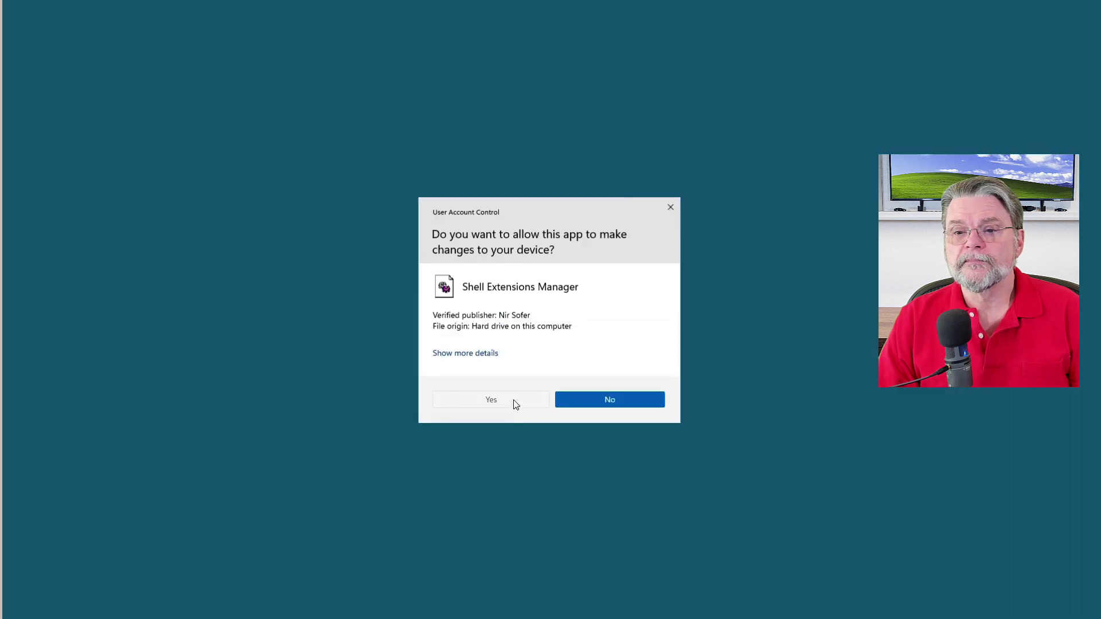
pyautogui.click(513, 399)
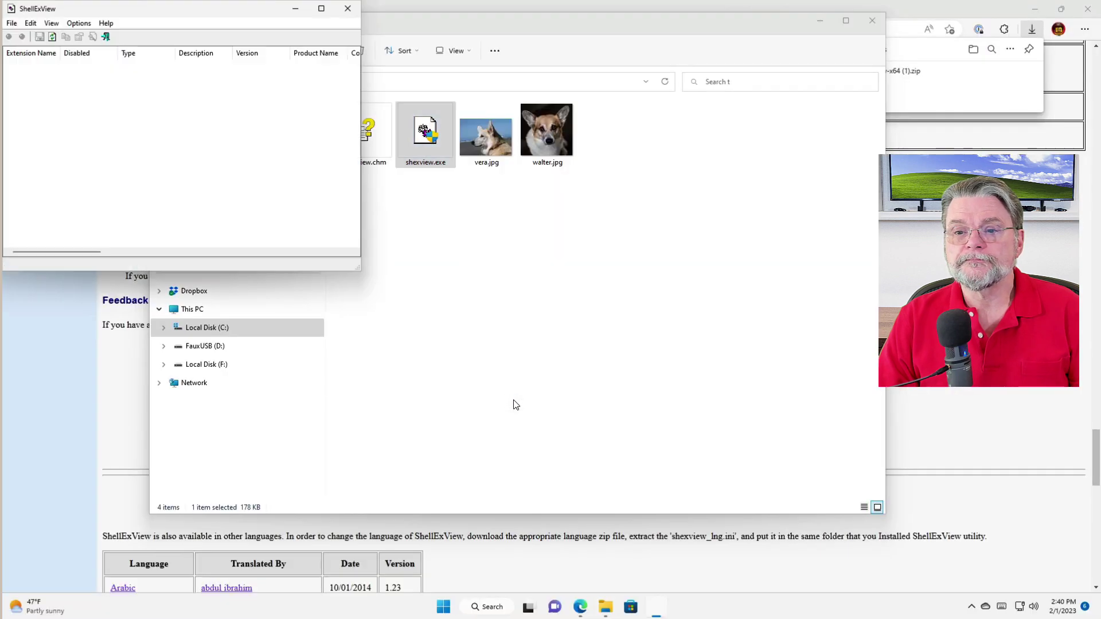
pyautogui.click(872, 20)
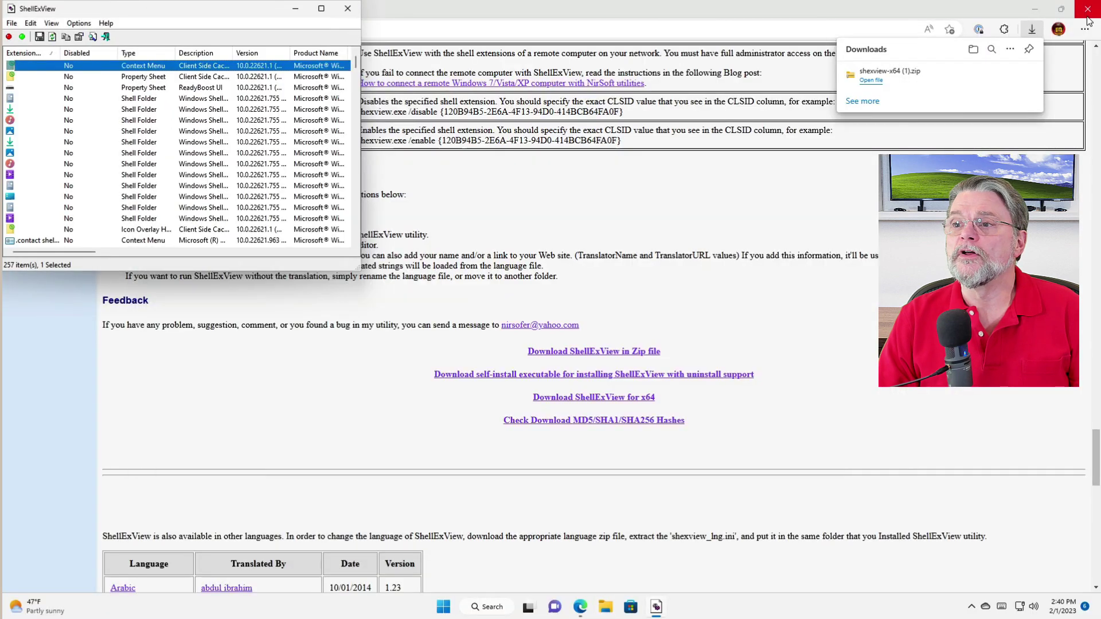
pyautogui.click(1086, 9)
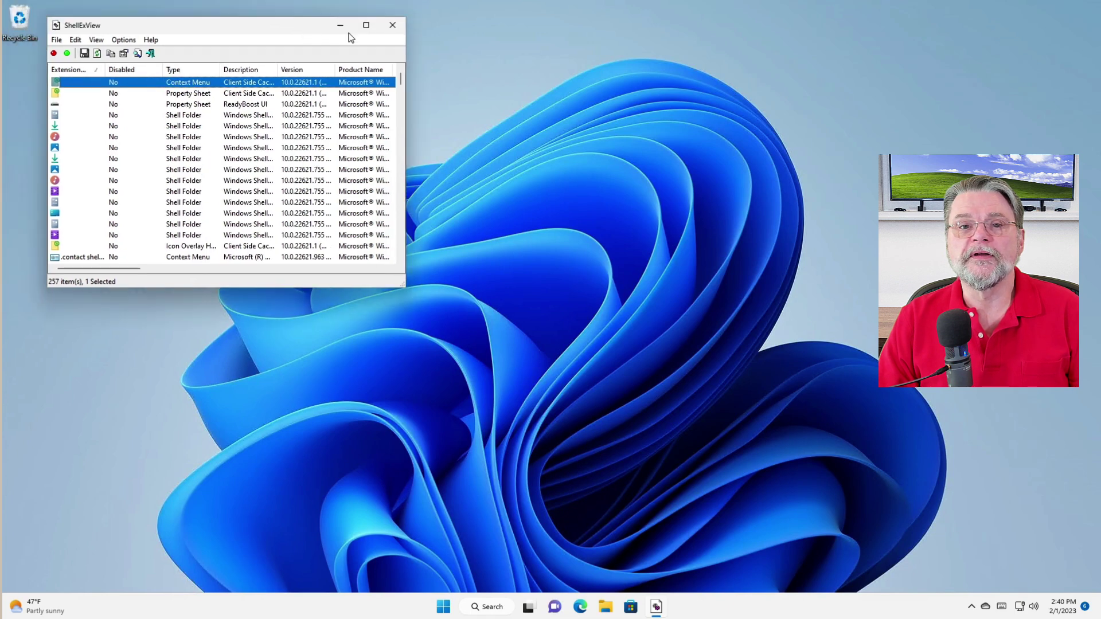
# Move the ShellExView window to the centre and widen it to reveal more columns
pyautogui.moveTo(254, 9); pyautogui.dragTo(457, 28)
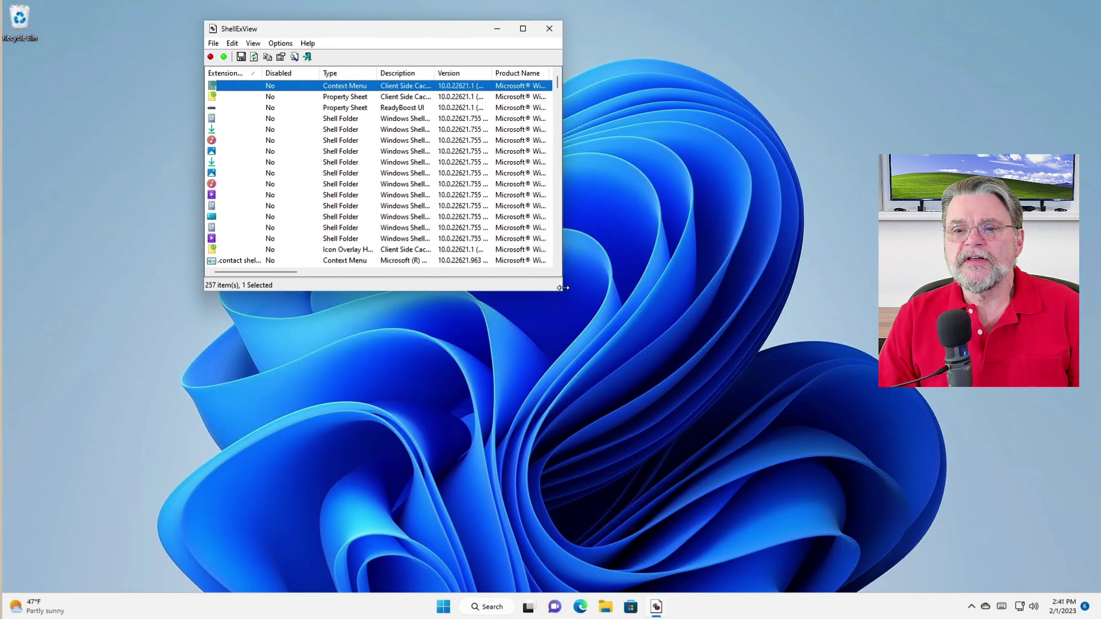
pyautogui.moveTo(563, 291)
pyautogui.mouseDown()
pyautogui.moveTo(824, 294)
pyautogui.moveTo(890, 497)
pyautogui.mouseUp()
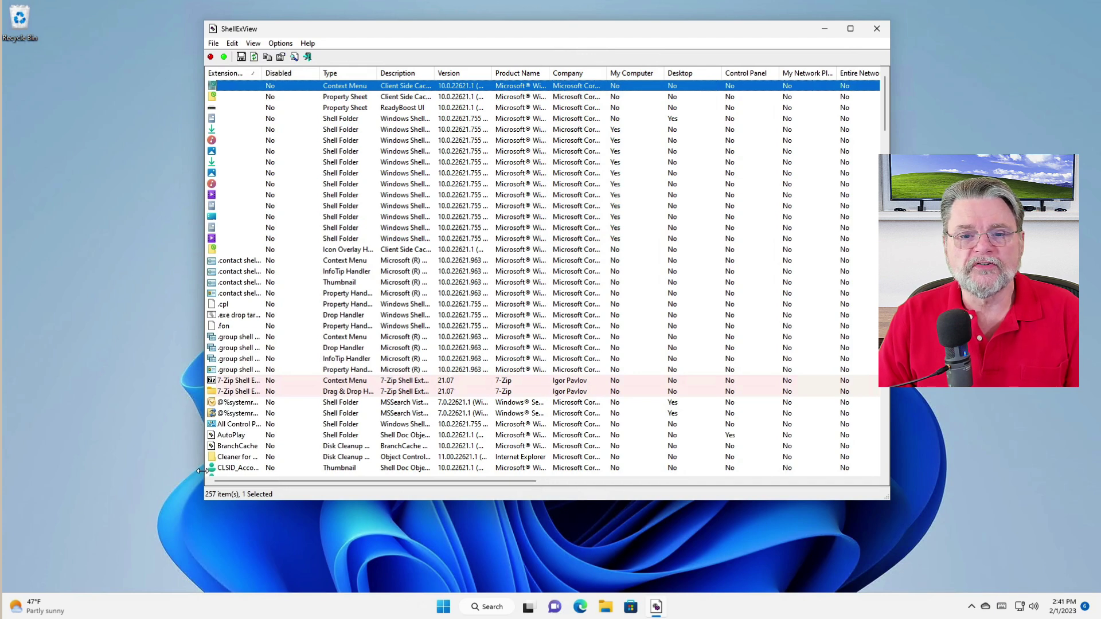
pyautogui.moveTo(204, 472); pyautogui.dragTo(108, 469)
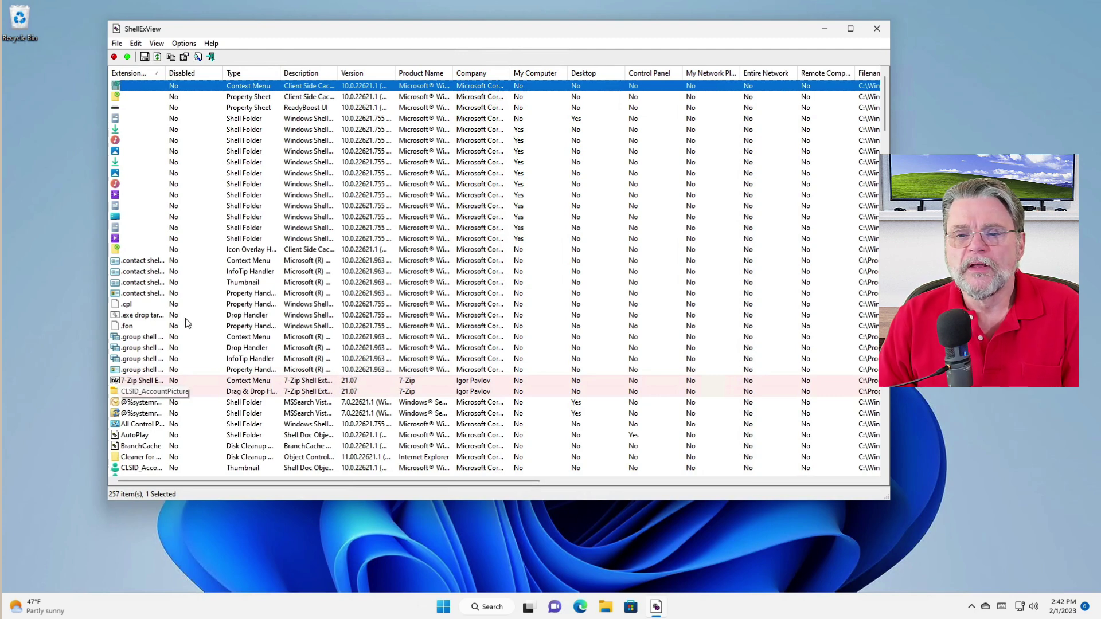
# Sort by Product Name and inspect the 7-Zip Context Menu row without disabling it
pyautogui.click(421, 72)
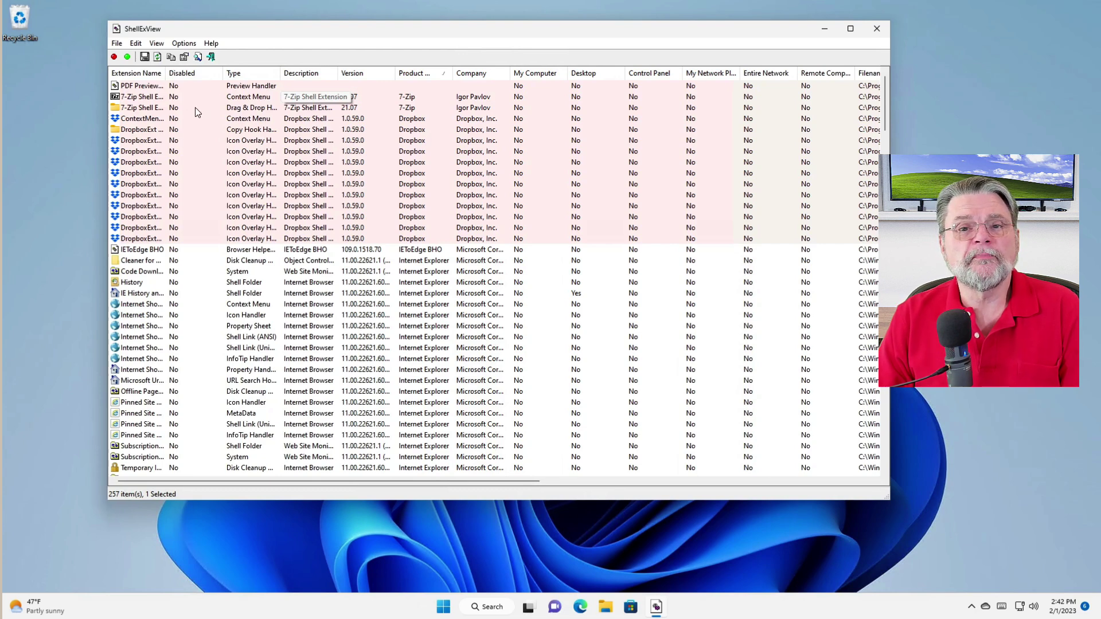
pyautogui.rightClick(158, 100)
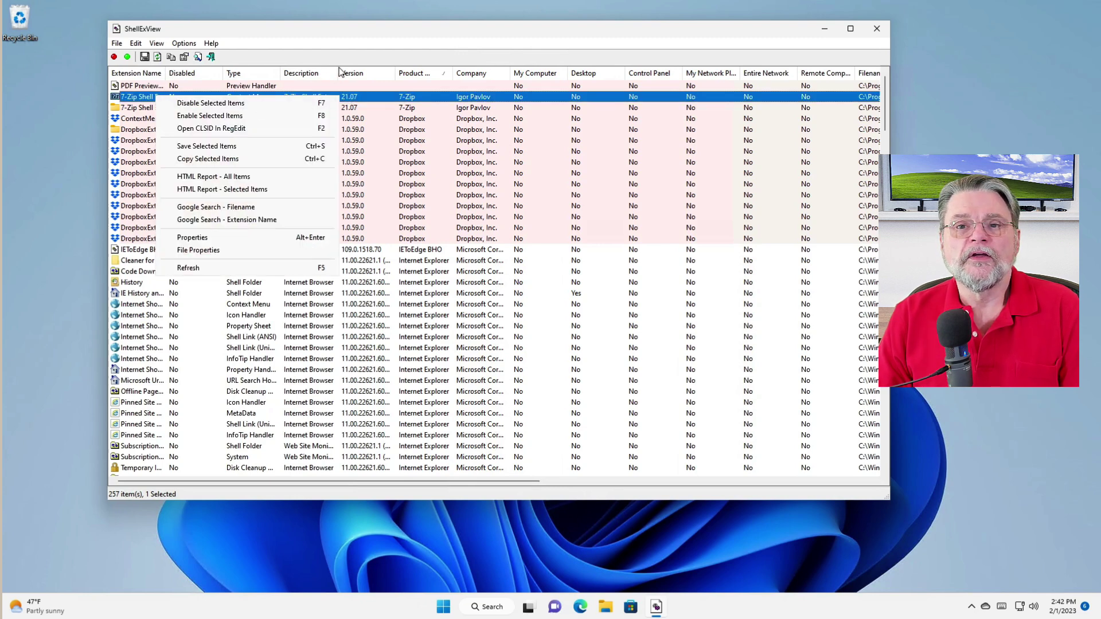
pyautogui.click(350, 31)
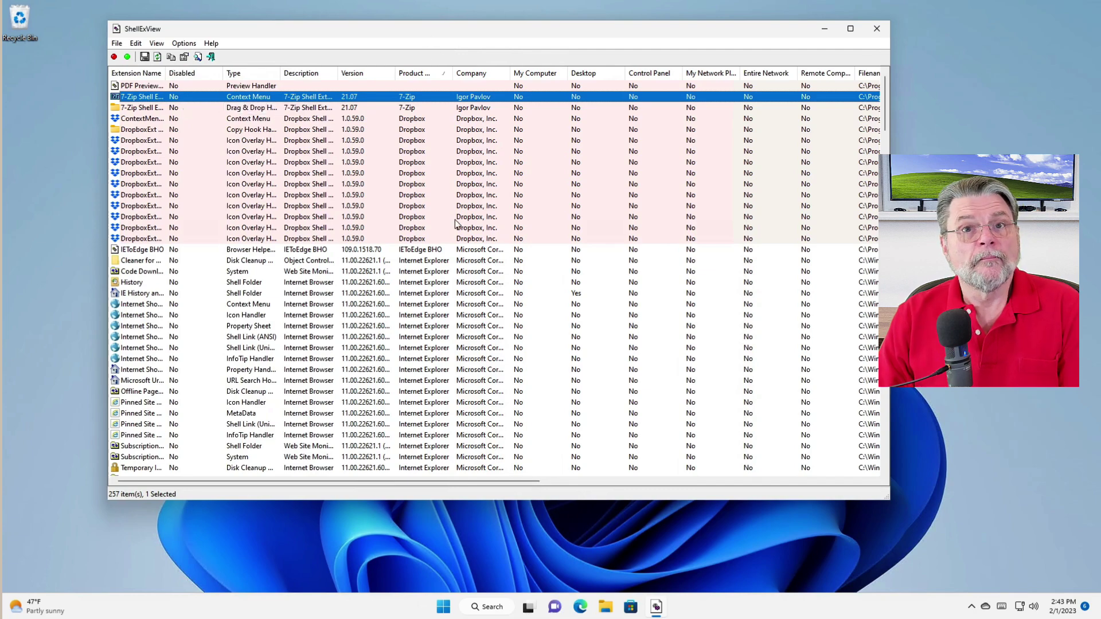
pyautogui.scroll(-3, 387, 215)
pyautogui.scroll(-3, 387, 215)
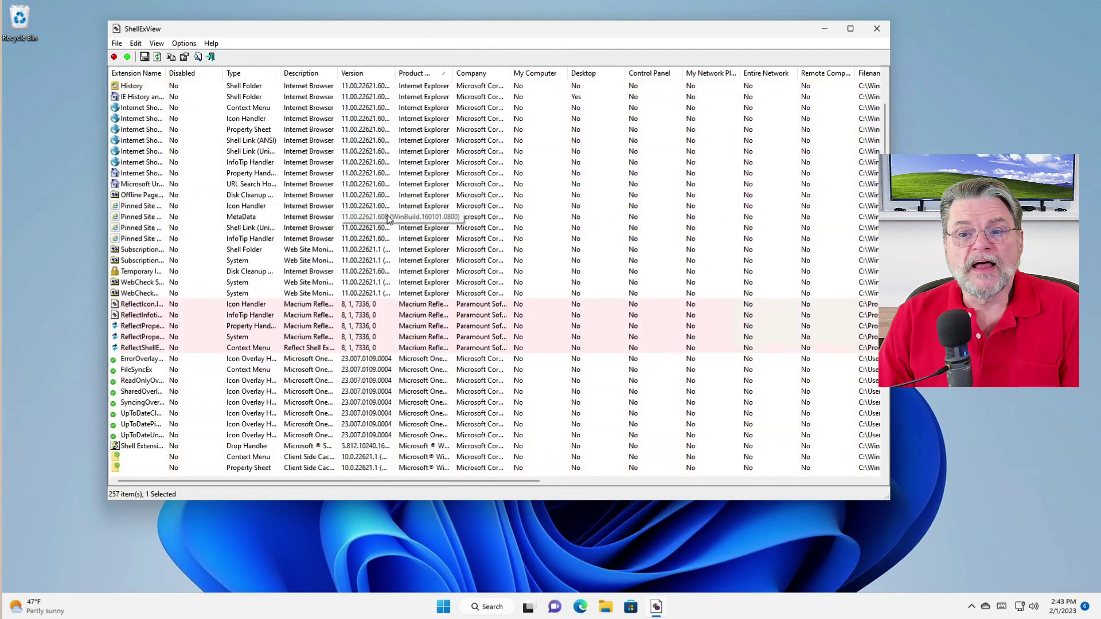
pyautogui.scroll(-2, 388, 216)
pyautogui.scroll(-2, 387, 215)
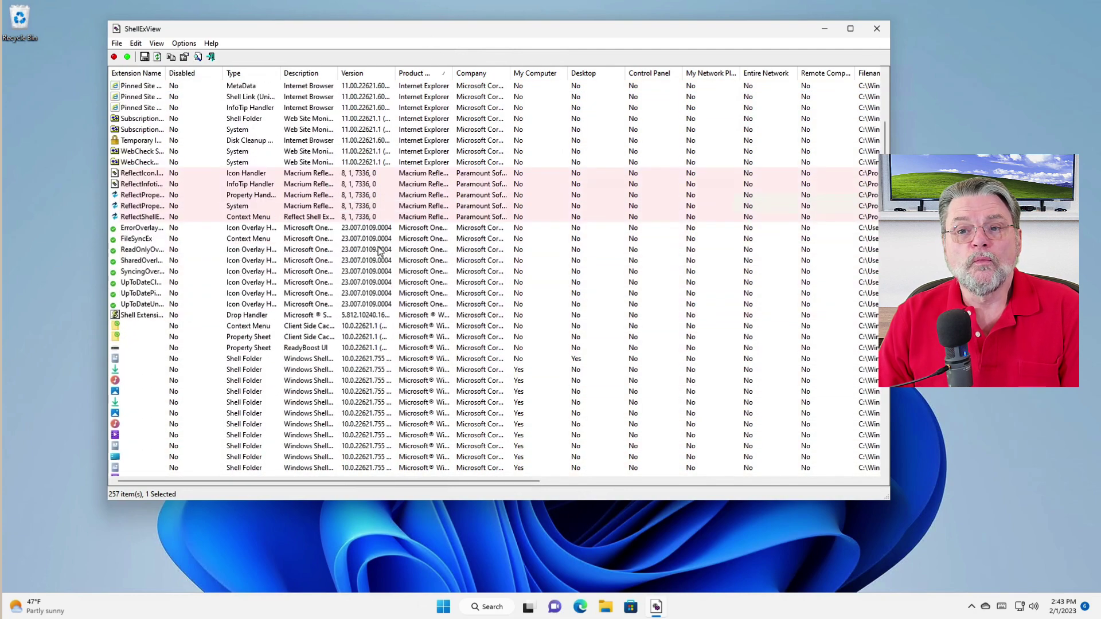
pyautogui.scroll(-2, 359, 332)
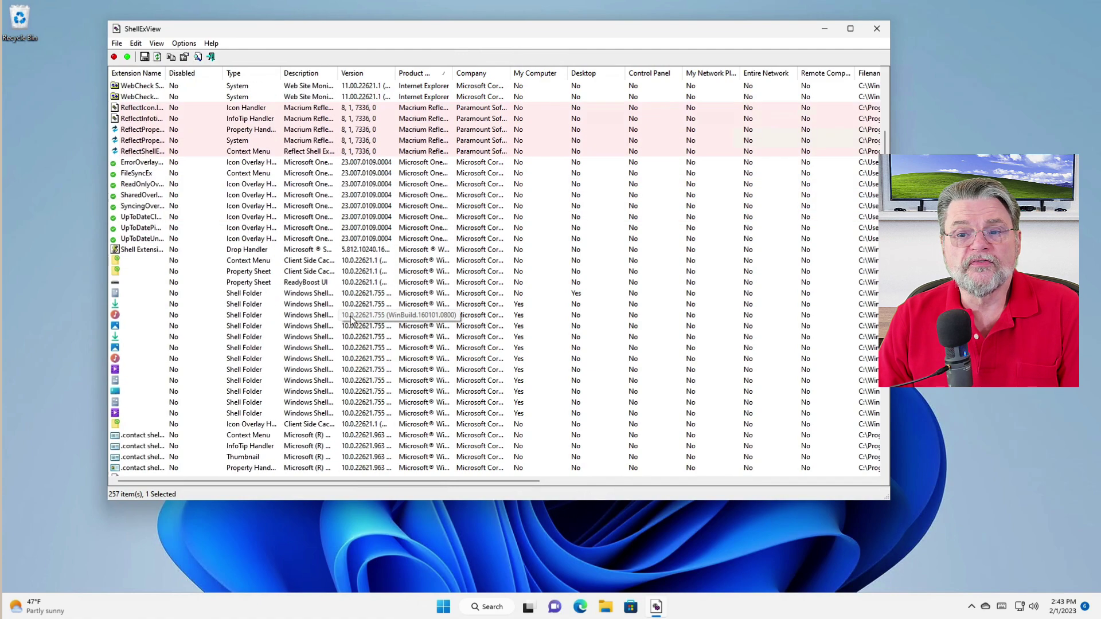
pyautogui.scroll(3, 371, 319)
pyautogui.scroll(4, 430, 319)
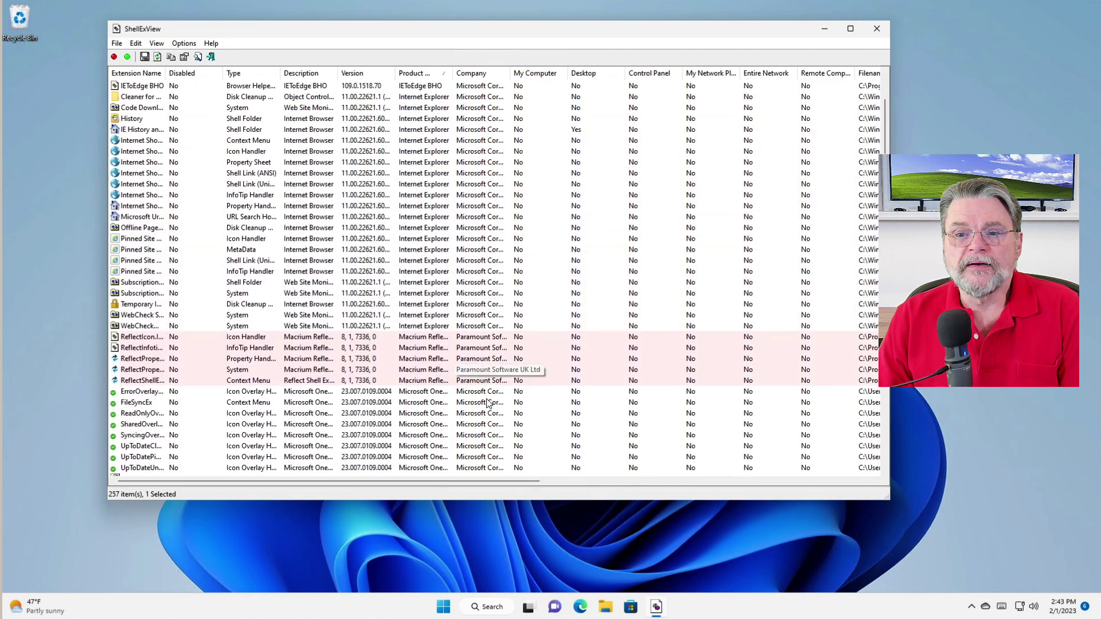
pyautogui.scroll(-2, 481, 380)
# Sort by Company and select the first Microsoft context-menu extension
pyautogui.click(482, 73)
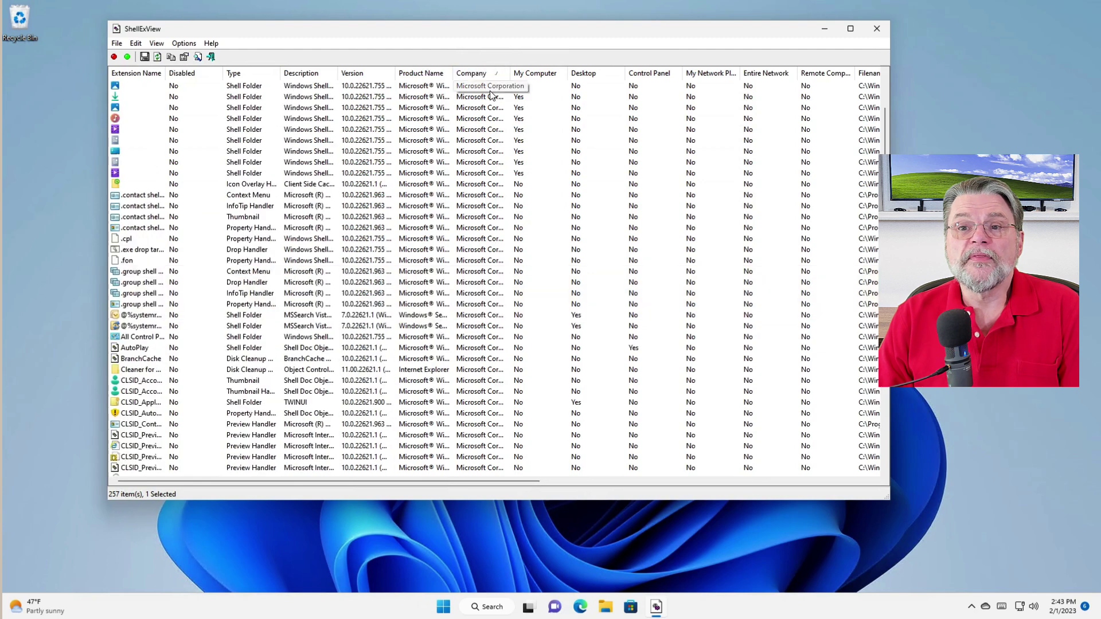
pyautogui.click(479, 250)
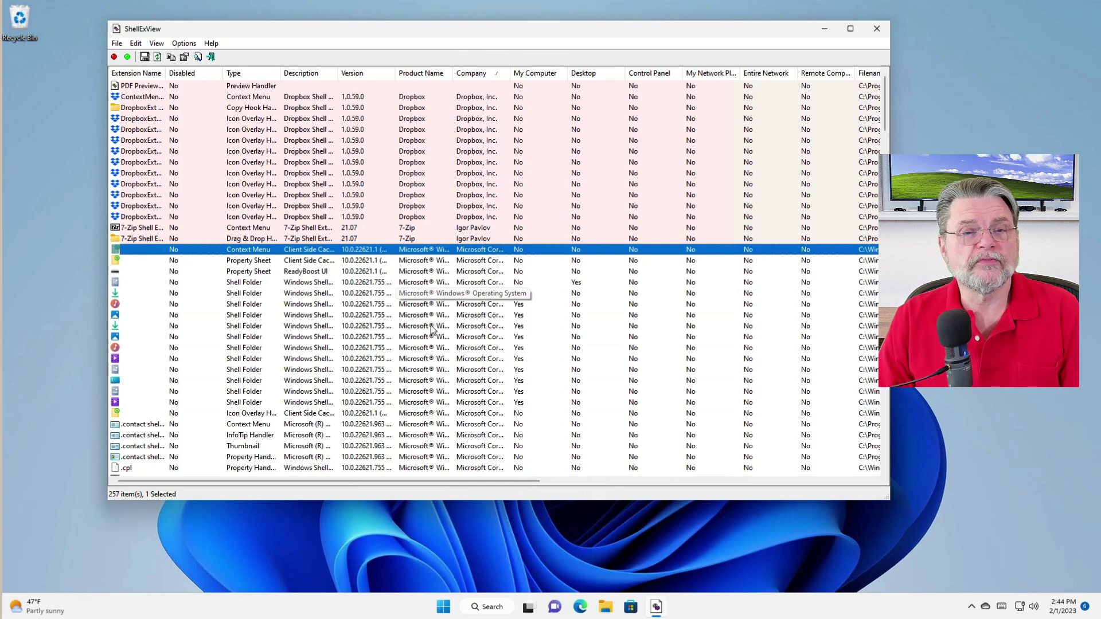
pyautogui.scroll(-8, 421, 320)
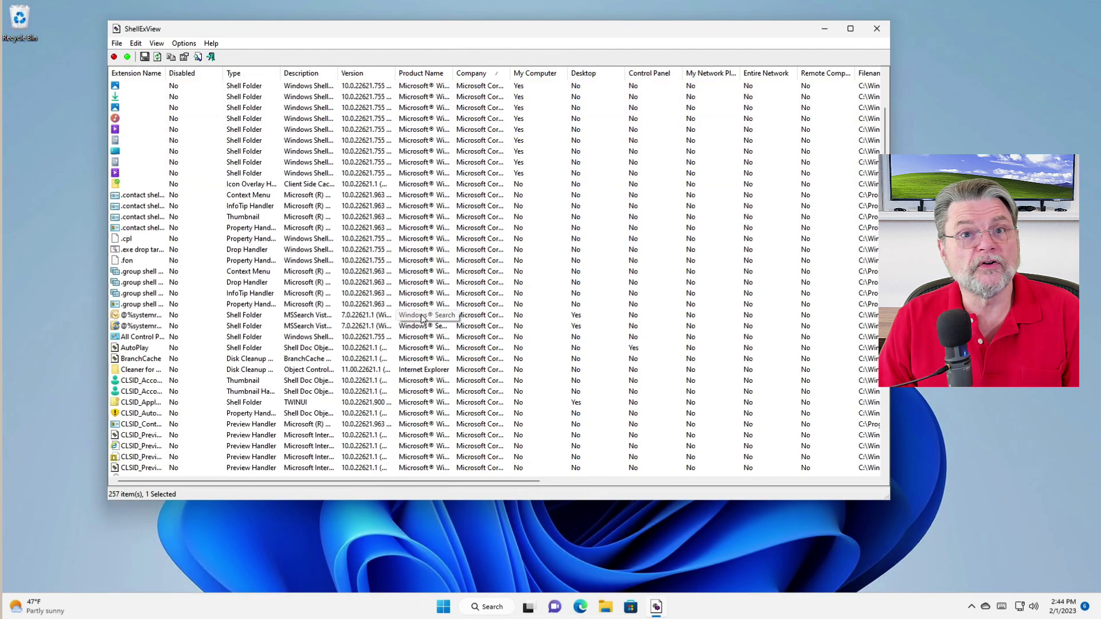
pyautogui.scroll(-5, 421, 320)
pyautogui.scroll(-4, 422, 321)
pyautogui.scroll(-6, 421, 321)
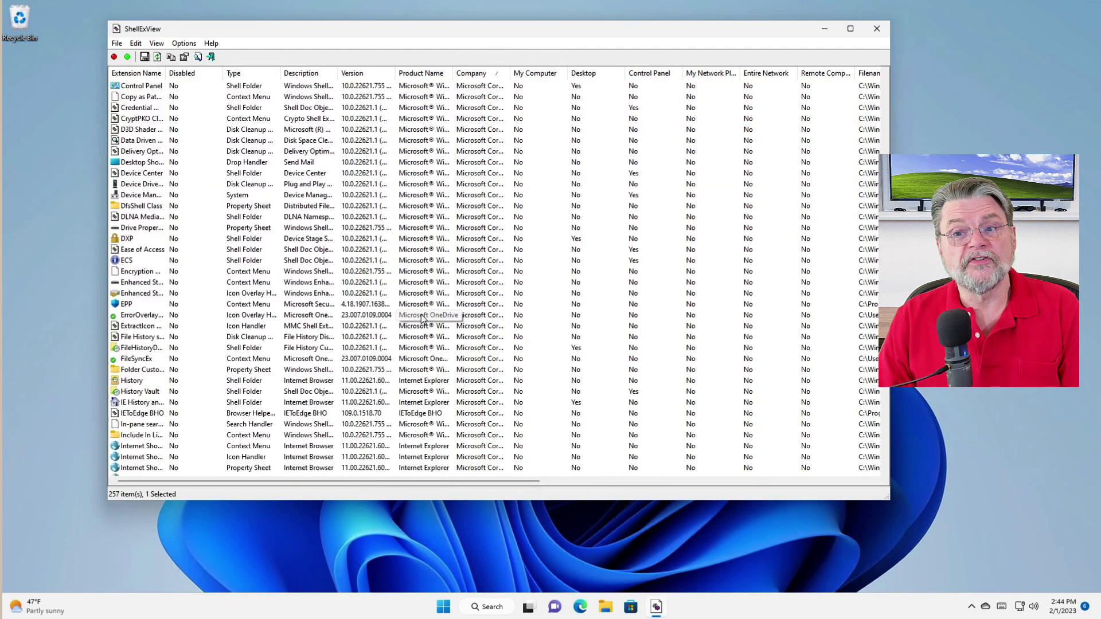
pyautogui.scroll(-4, 421, 321)
pyautogui.scroll(-4, 422, 320)
pyautogui.scroll(-5, 421, 320)
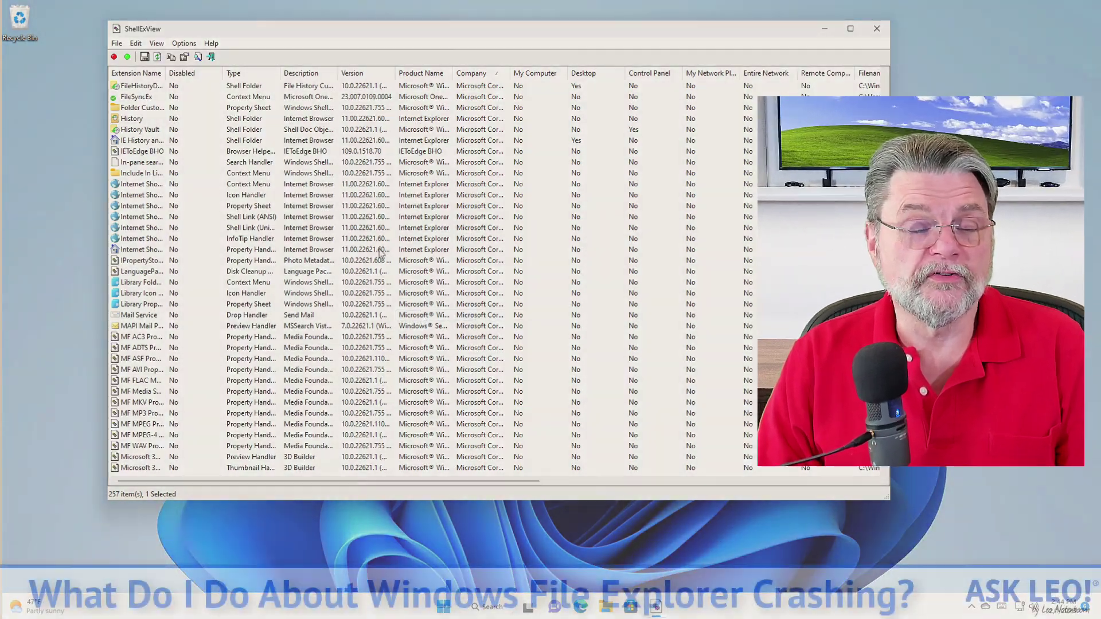